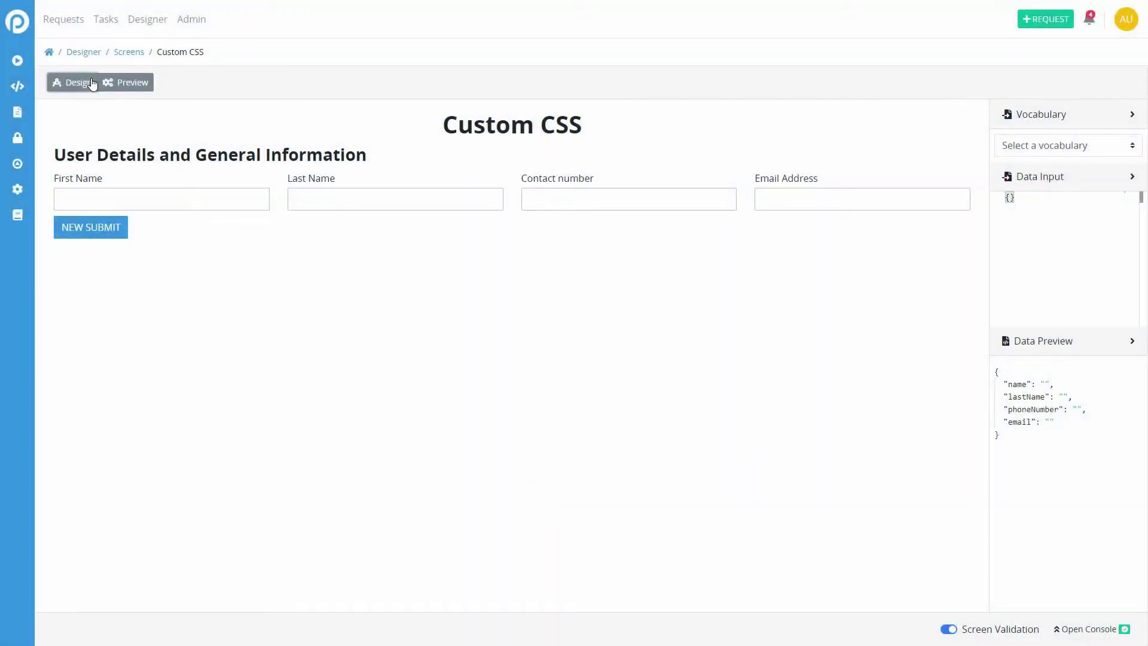
- Paste and save CSS rules for a green background, monospace font, and italic underlined name label
{"action": "left_click", "coordinate": [79, 82]}
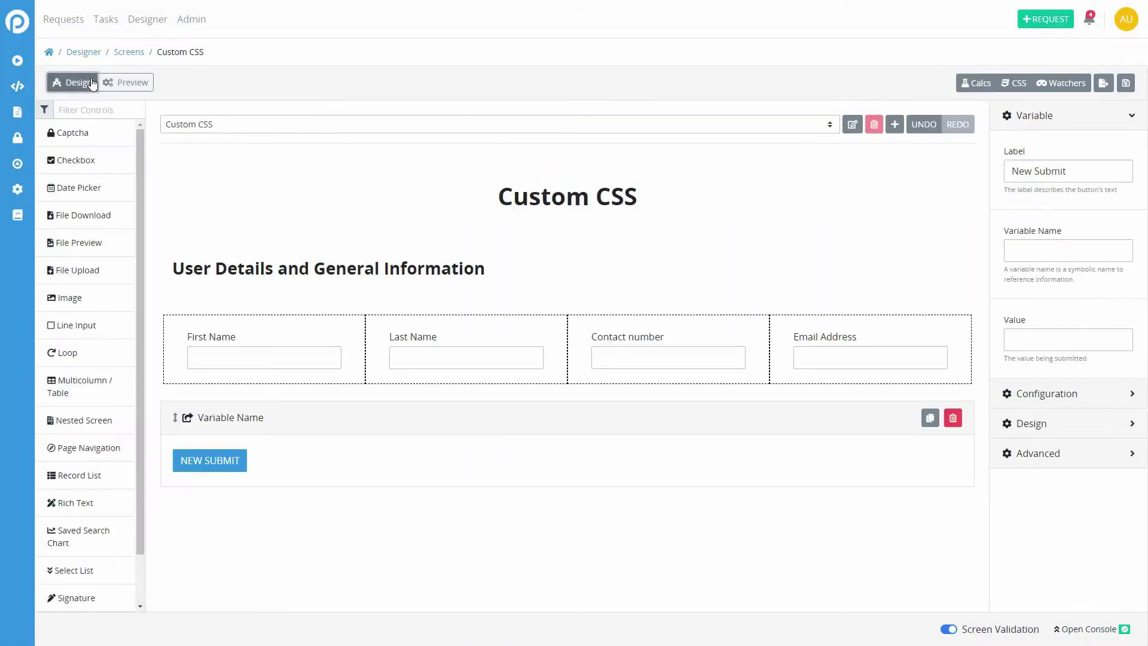
{"action": "left_click", "coordinate": [1014, 83]}
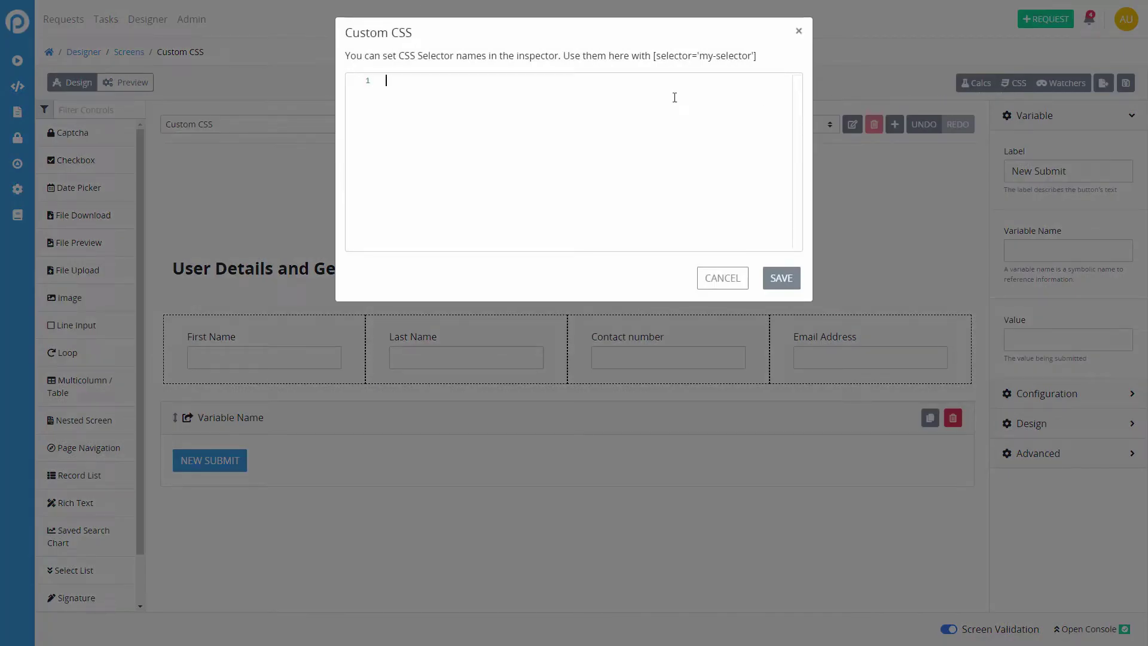
{"action": "type", "text": "div.page {background-color: rgba(157, 189, 17, 0.425); padding: 20px} div.page {font-family: \"Lucida Console\", \"Courier New\", monospace} [selector = 'name'] label {font-style: italic; text-decoration: underline}"}
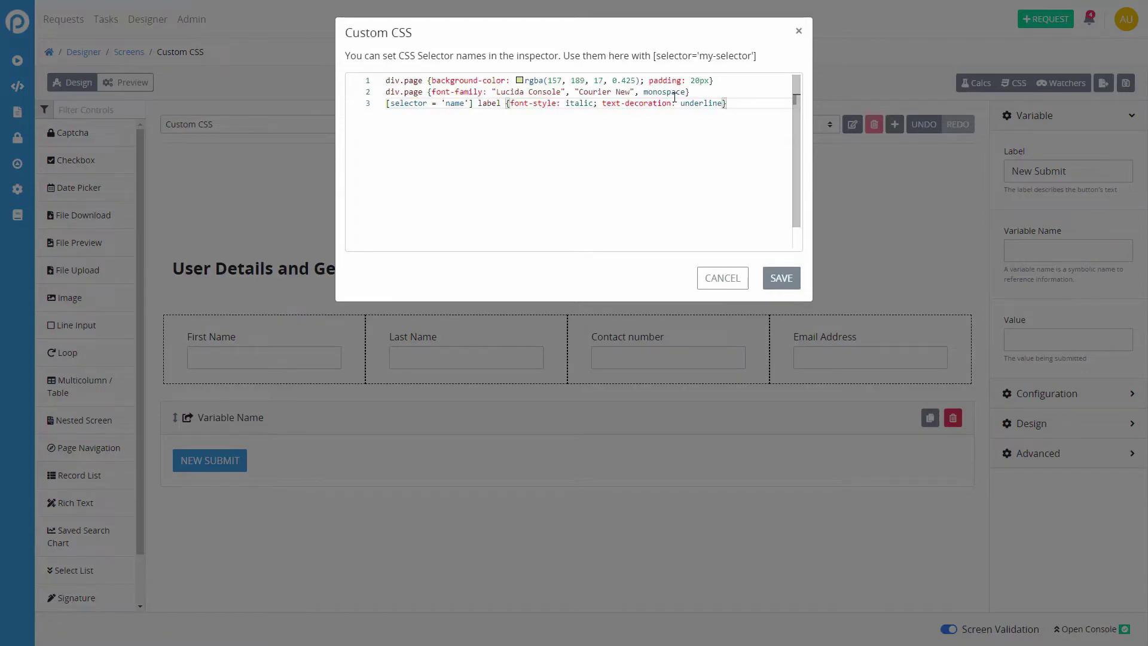
{"action": "left_click", "coordinate": [785, 278]}
- Open the First Name field's Advanced properties to give it the CSS selector name 'name'
{"action": "left_click", "coordinate": [317, 354]}
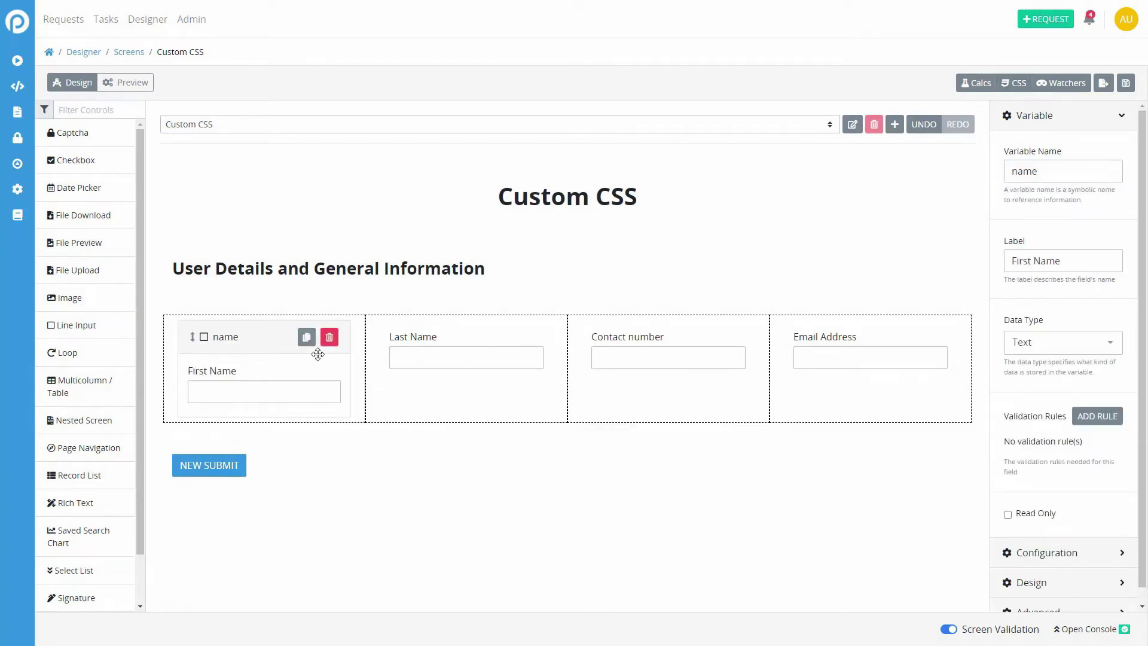
{"action": "left_click", "coordinate": [1068, 123]}
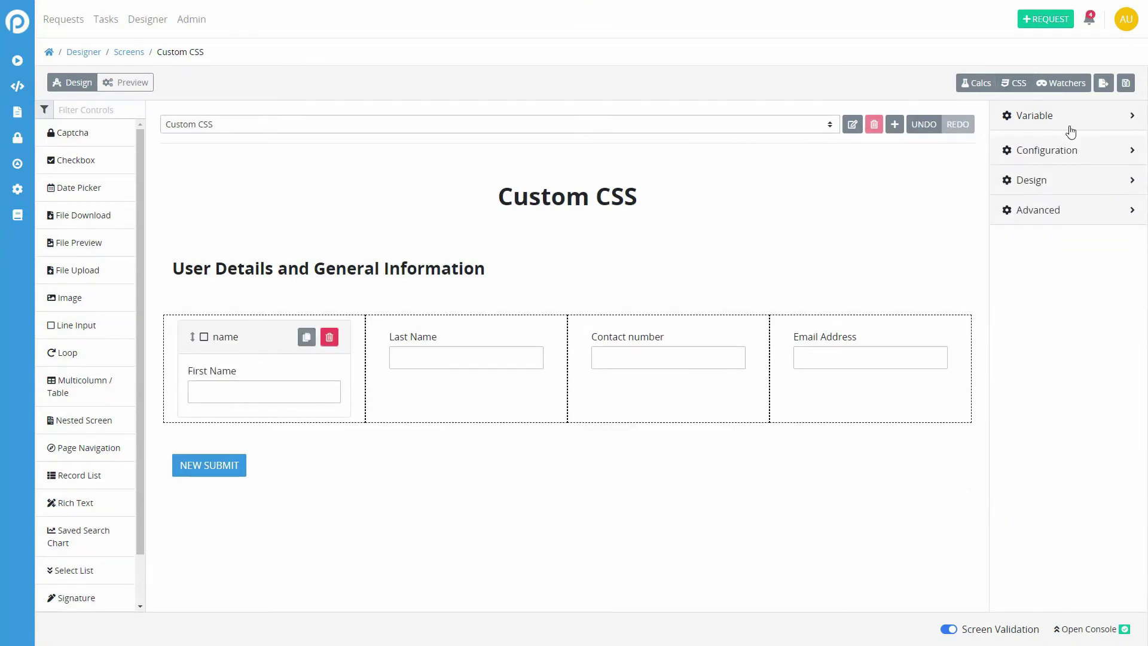
{"action": "left_click", "coordinate": [1061, 205]}
{"action": "scroll", "coordinate": [1063, 471], "scroll_direction": "down", "scroll_amount": 1}
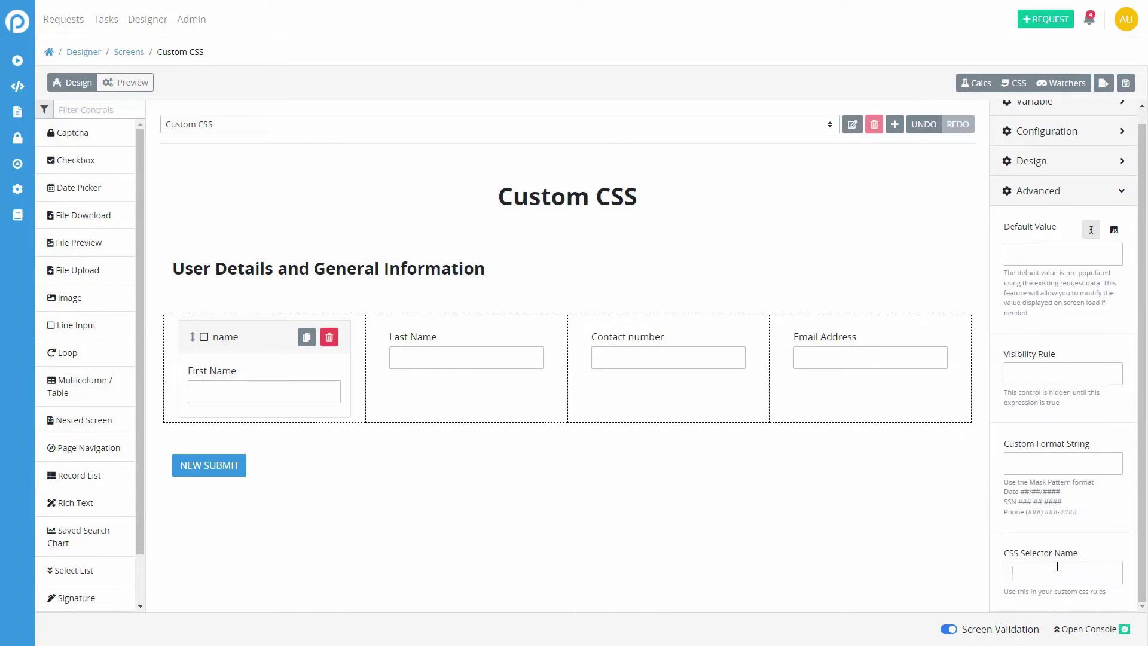
{"action": "type", "text": "name"}
- Re-save the custom CSS, then preview the green, monospace screen with the styled First Name label
{"action": "left_click", "coordinate": [1010, 86]}
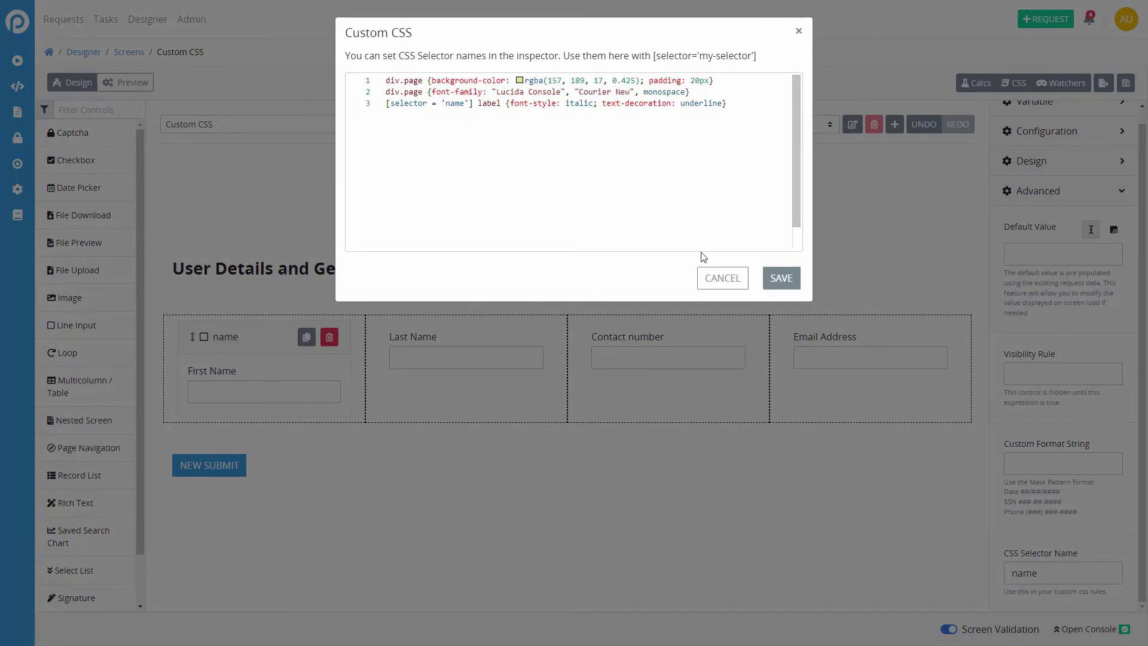
{"action": "left_click", "coordinate": [781, 276]}
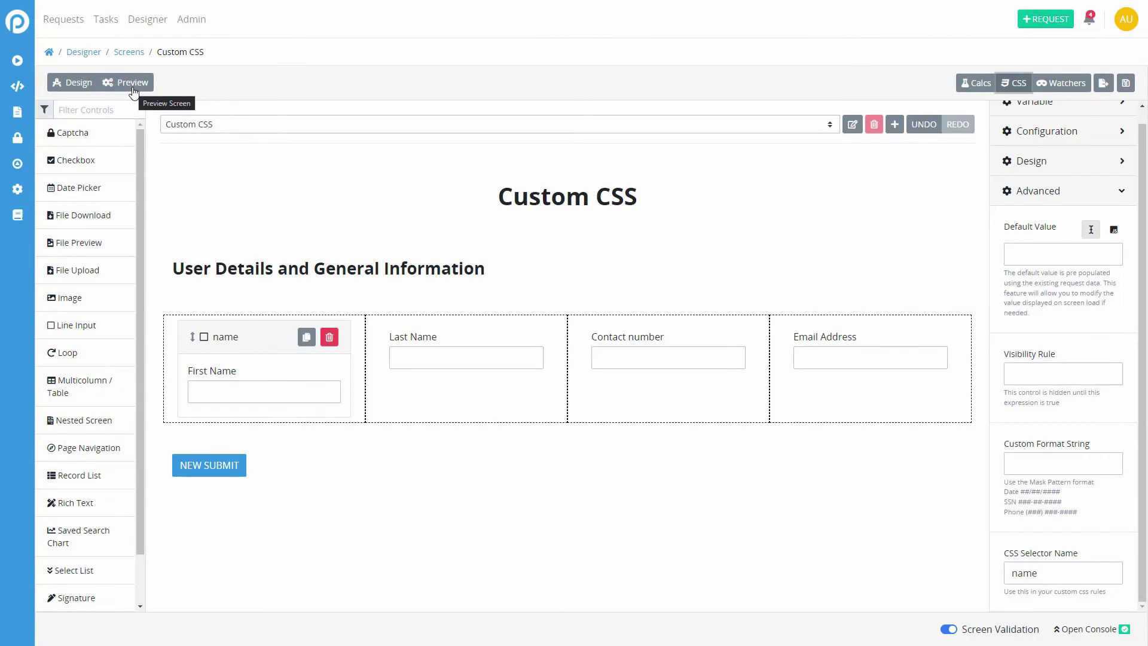
{"action": "left_click", "coordinate": [133, 82]}
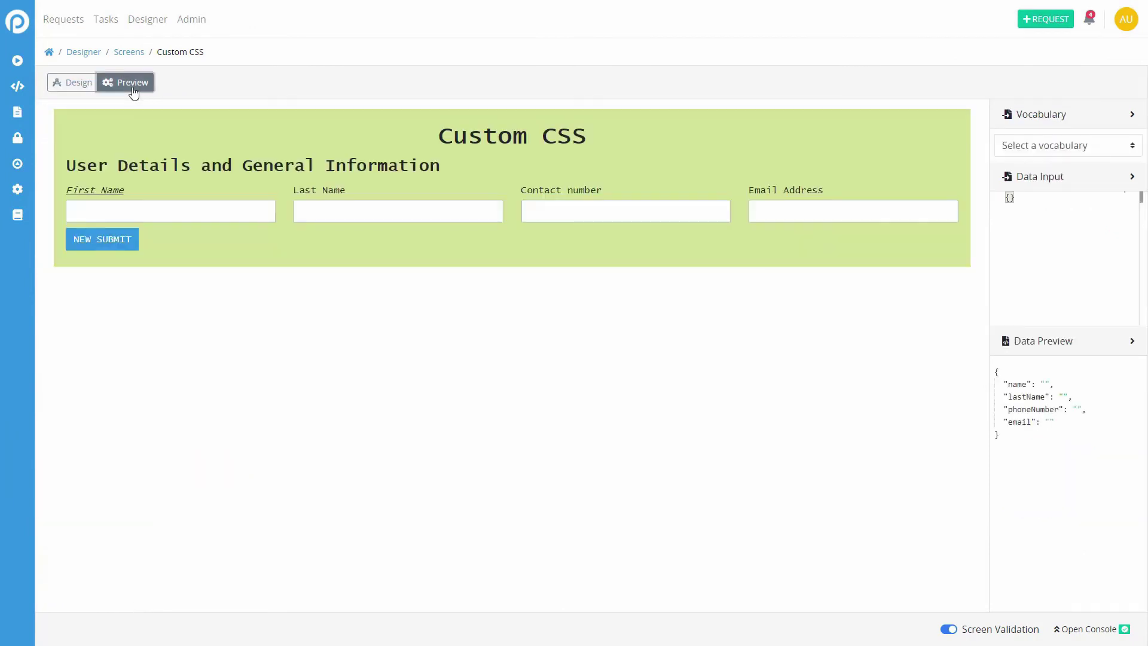